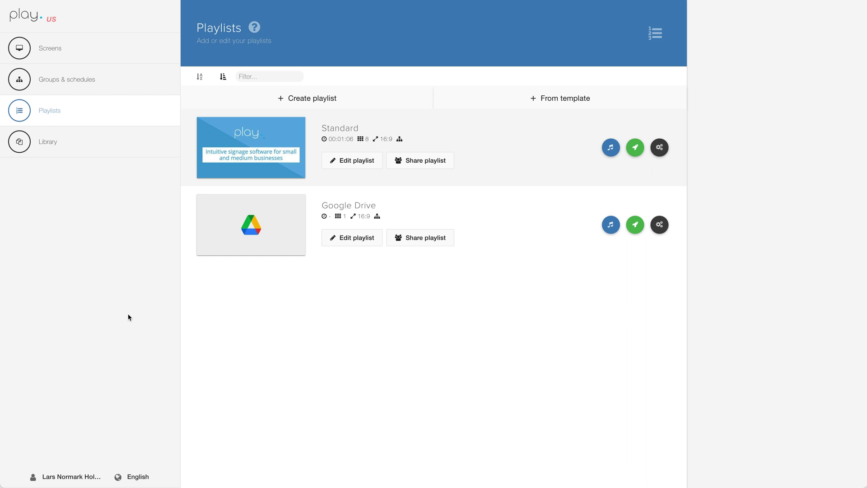
Open the eight-slide Standard playlist in the slide editor
click(286, 137)
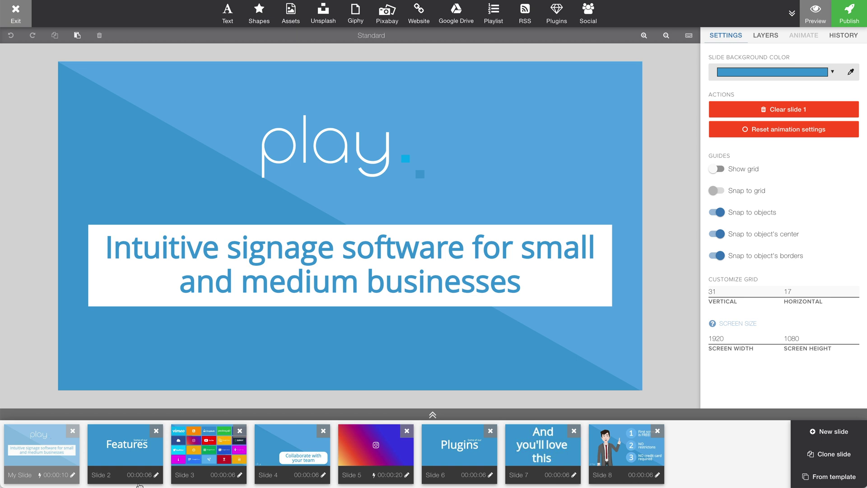
mouse_move(51, 449)
mouse_down()
mouse_move(211, 447)
mouse_move(62, 448)
mouse_up()
Open the first slide's settings, leaving its duration at 10 seconds and play-forever off
click(73, 475)
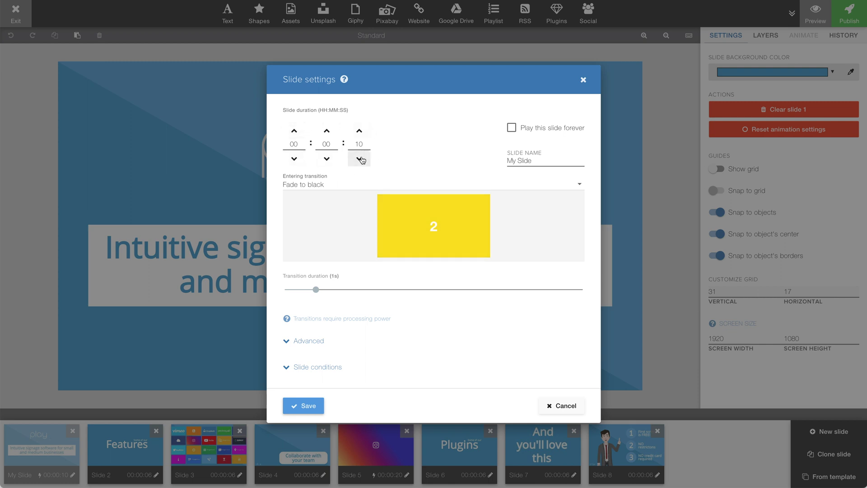
click(360, 132)
click(359, 159)
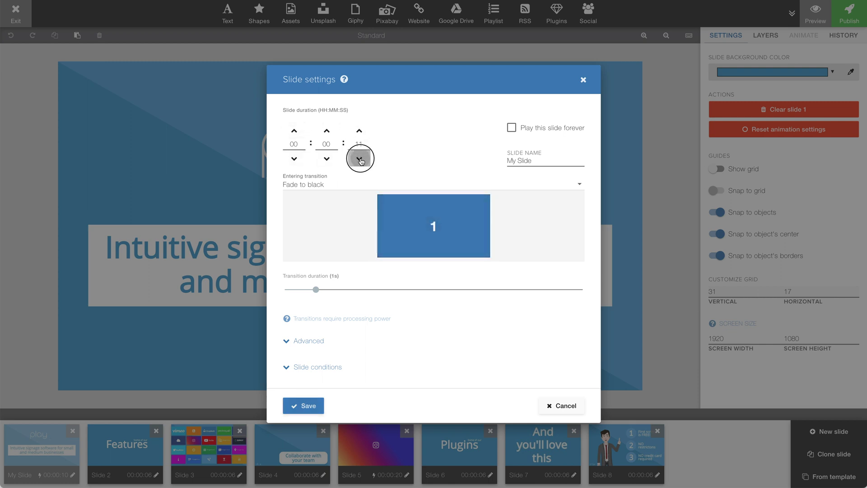
click(511, 128)
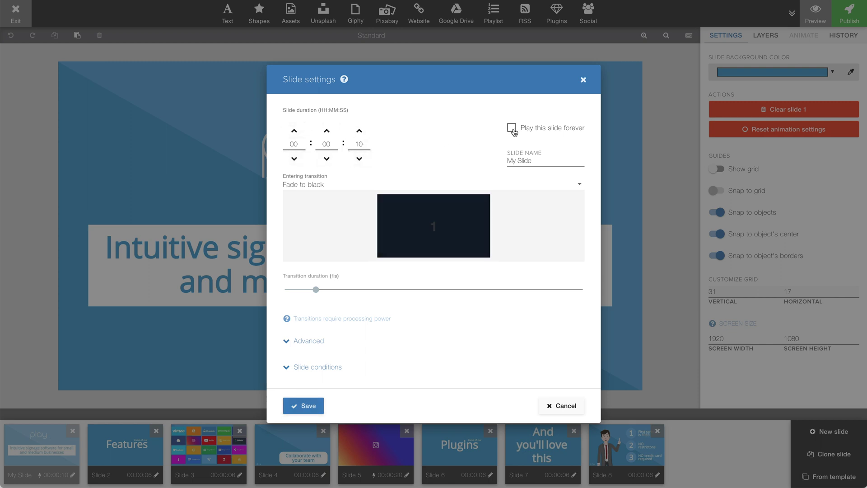
click(512, 129)
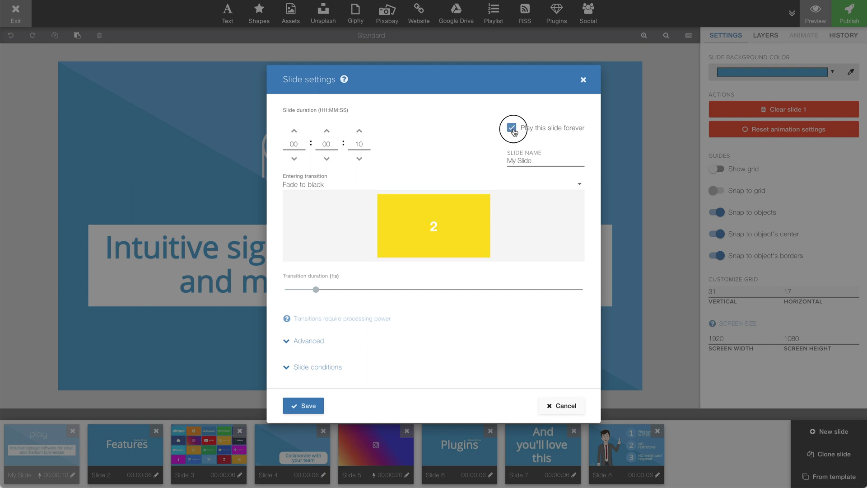
Rename the first slide to 'Slide name' and set its entering transition to Bounce in down
click(507, 161)
drag(508, 161, 583, 161)
text(Slide name)
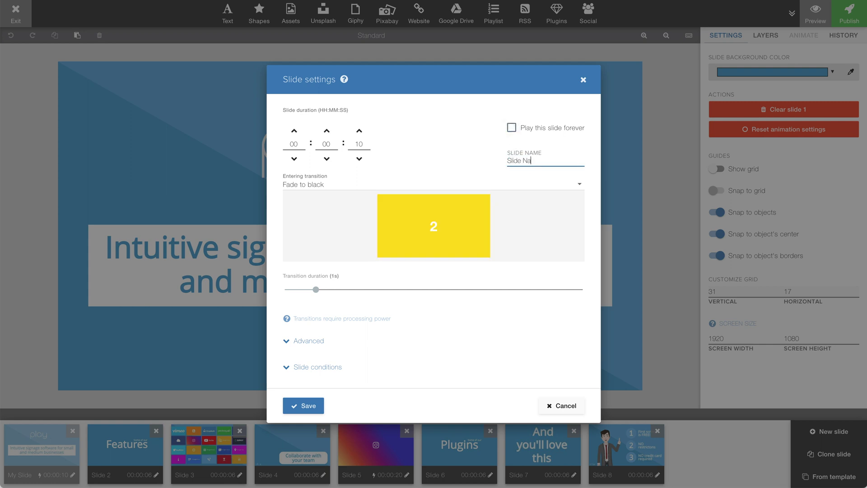
click(323, 185)
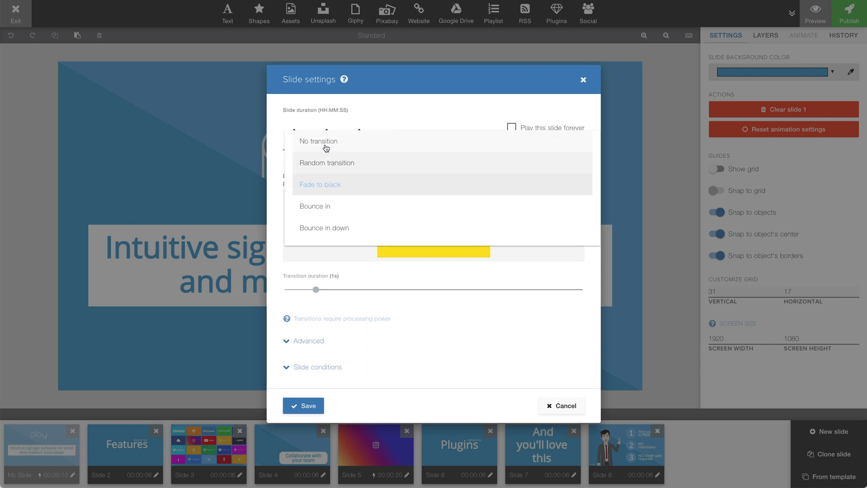
click(321, 231)
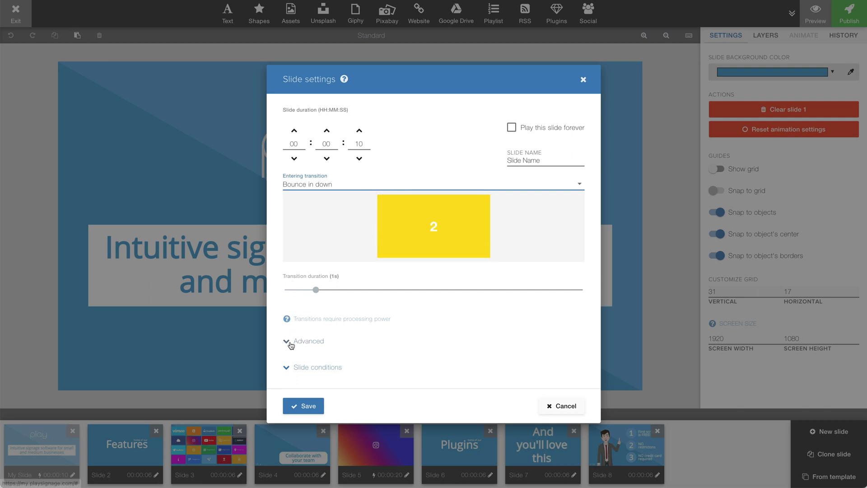
In Advanced options, set 'After this slide play' to Slide 5, keeping background music paused
click(316, 344)
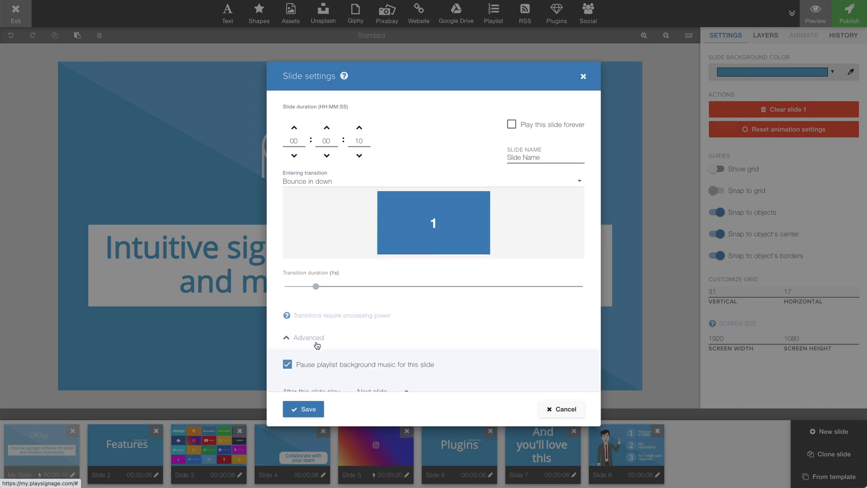
scroll(317, 346, down, 3)
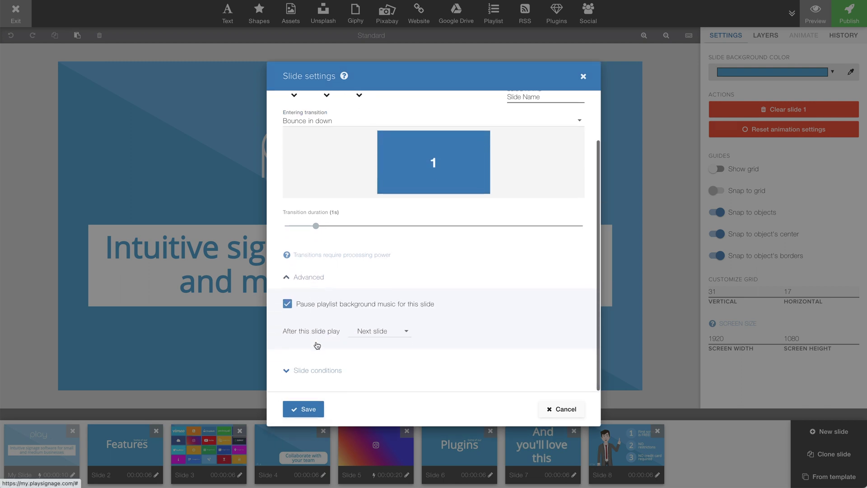
click(288, 304)
click(287, 304)
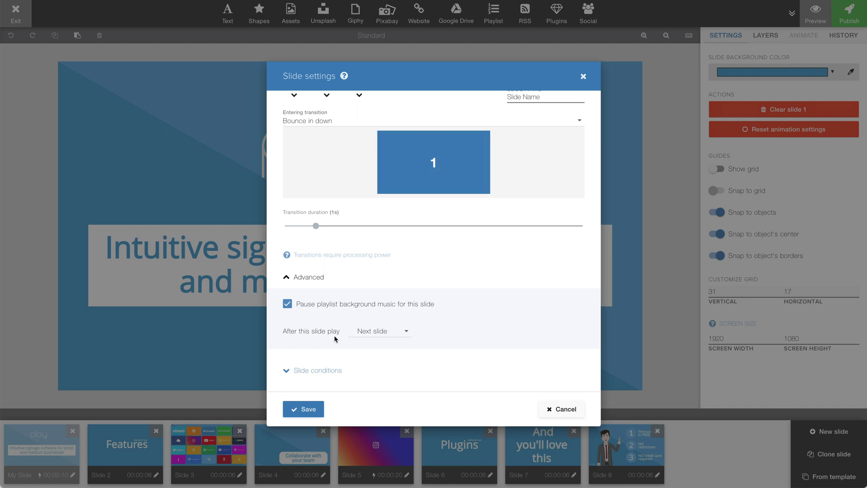
click(391, 338)
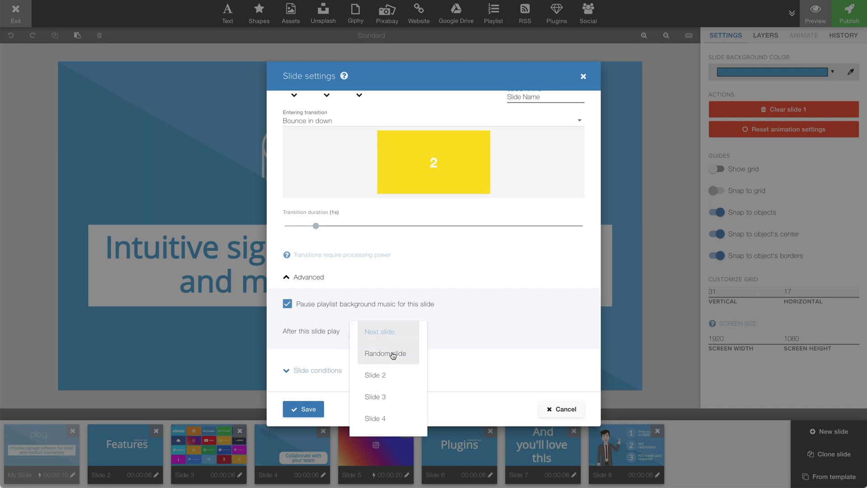
scroll(386, 387, down, 3)
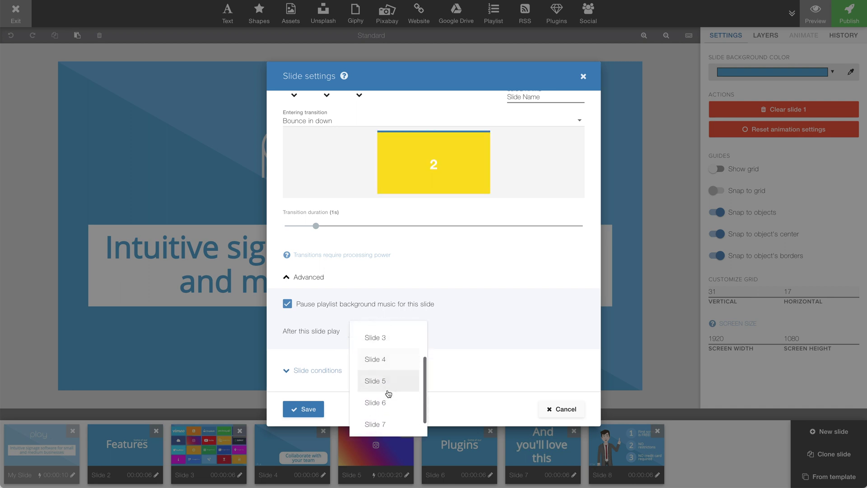
click(384, 387)
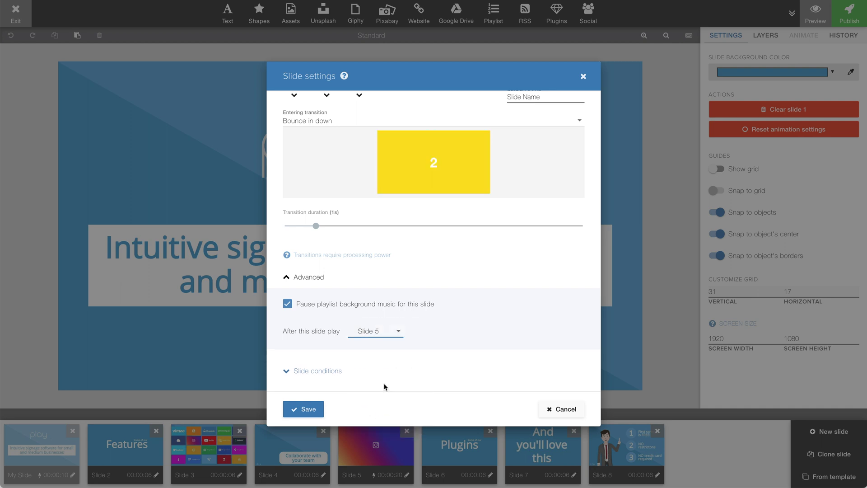
click(303, 279)
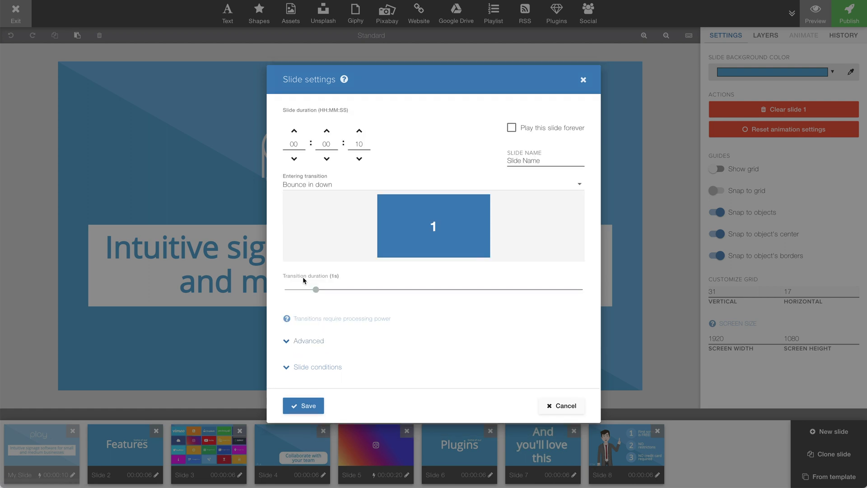
Add a daily 08:00–09:00 time-range condition to the first slide and save its settings
click(304, 368)
scroll(433, 357, down, 5)
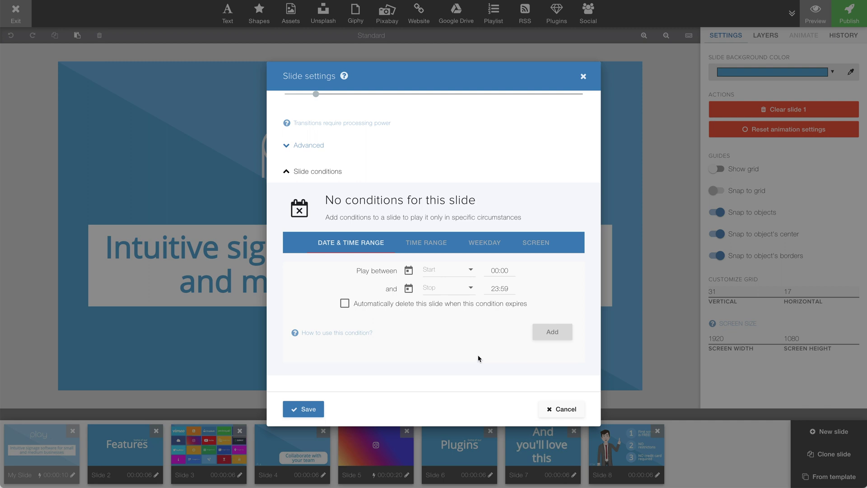
click(428, 244)
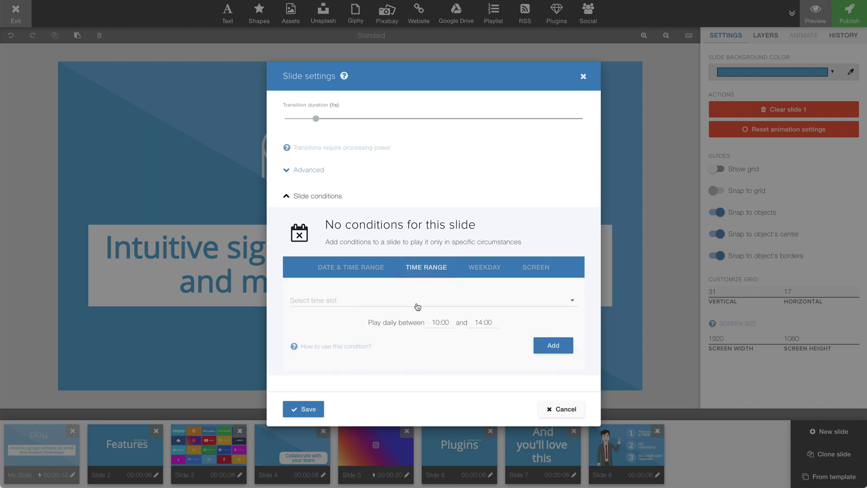
click(437, 322)
text(08)
click(478, 321)
text(09)
click(553, 345)
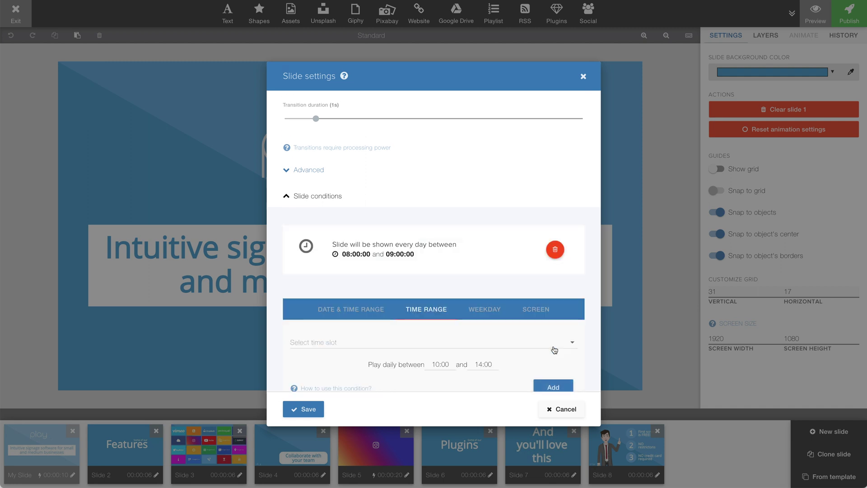
scroll(555, 350, down, 2)
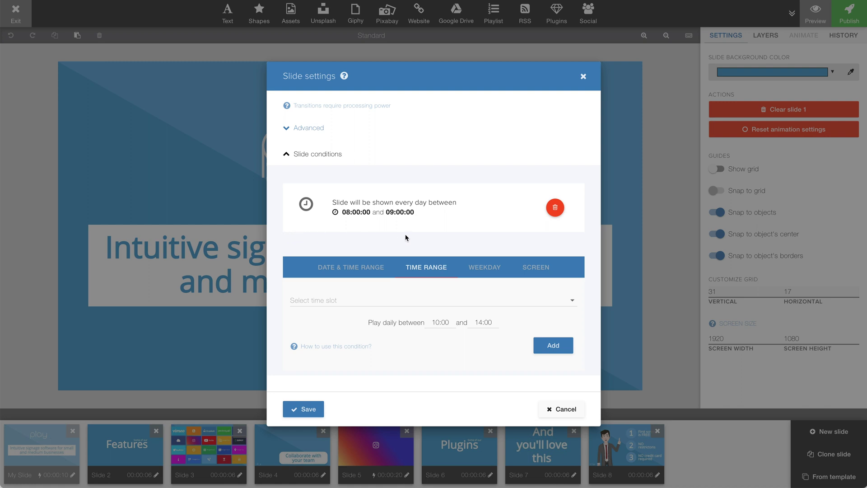
click(305, 409)
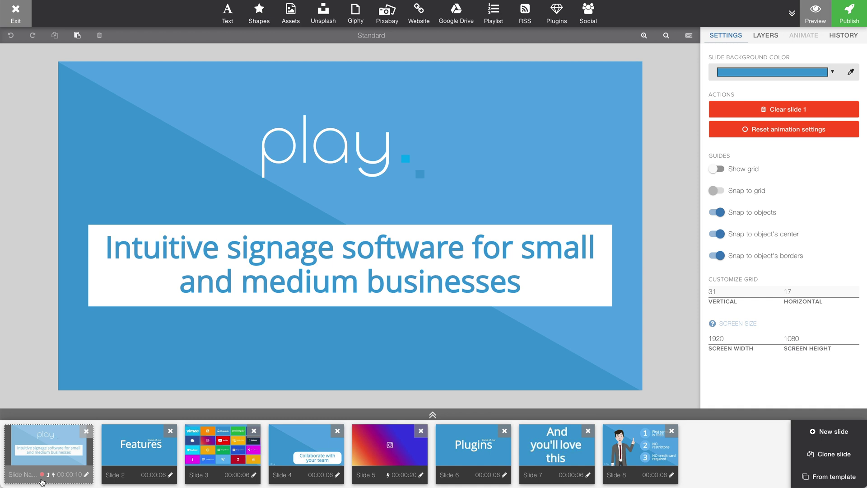
Open the stashed slides panel below the playlist
mouse_move(43, 476)
click(396, 416)
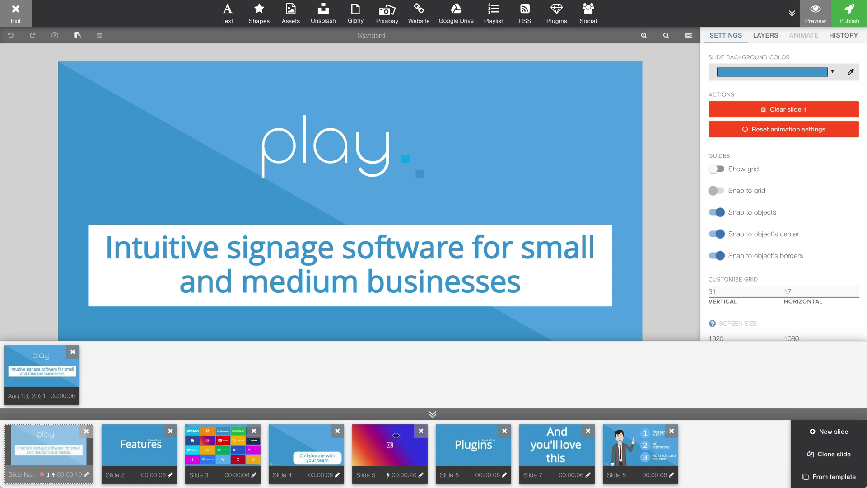
Stash copies of the Instagram and app-grid slides, then remove both from the playlist
drag(407, 452, 367, 392)
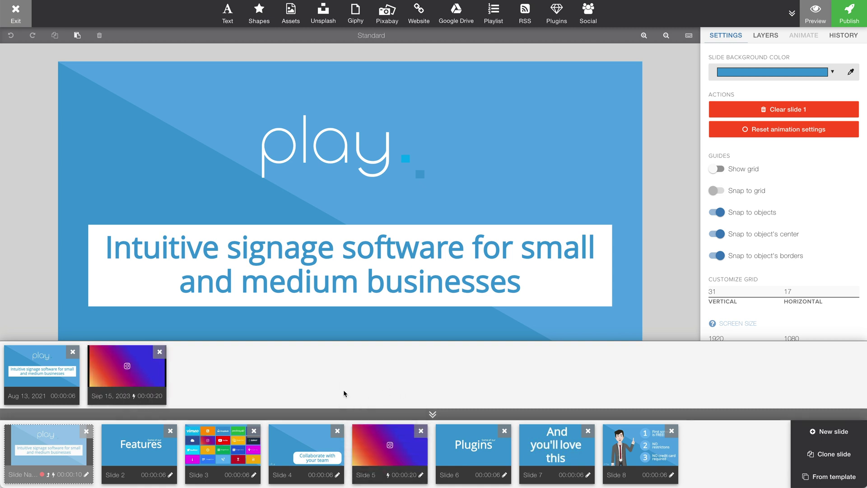
drag(209, 443, 210, 393)
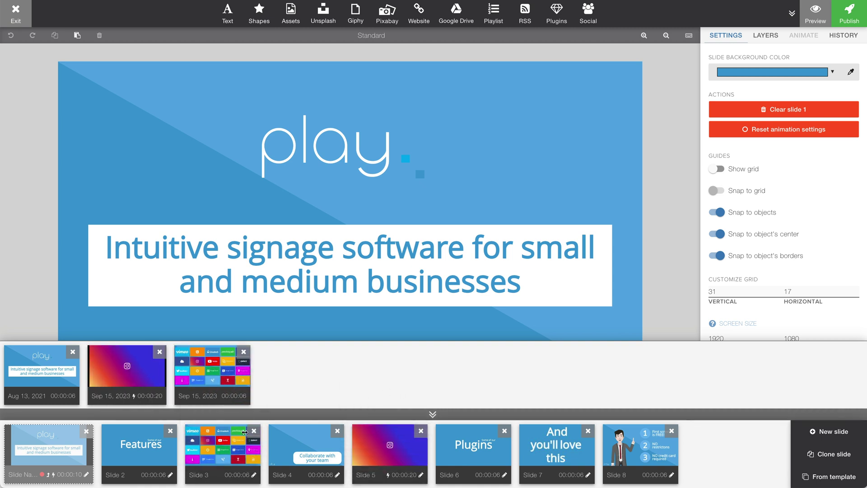
click(254, 430)
click(497, 288)
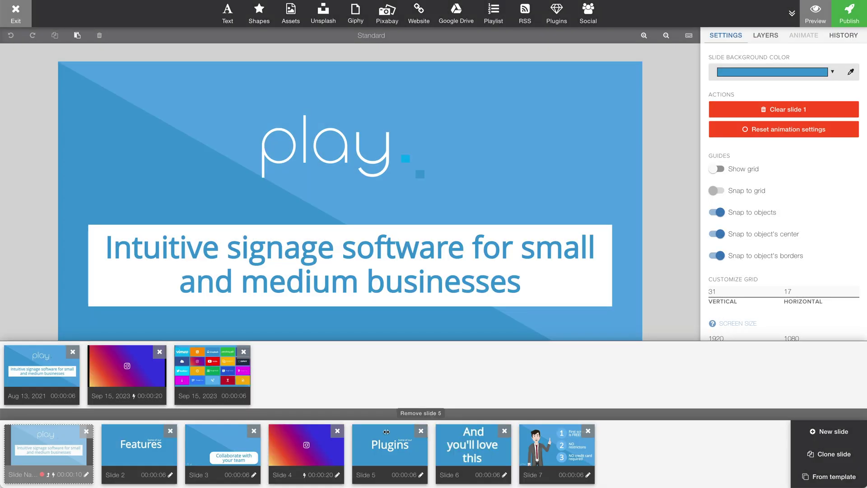
click(338, 431)
click(497, 288)
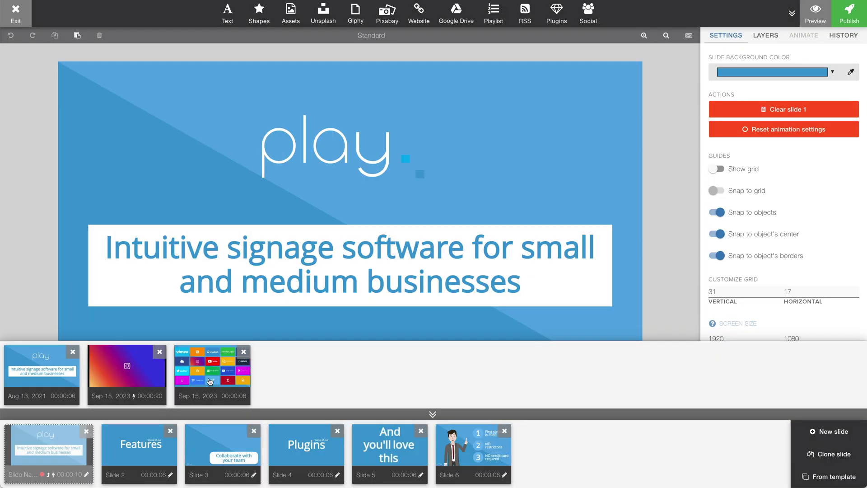
Drag the stashed slides back in as Slides 2 and 5 and close the stash
drag(212, 374, 280, 460)
drag(127, 371, 142, 449)
click(417, 416)
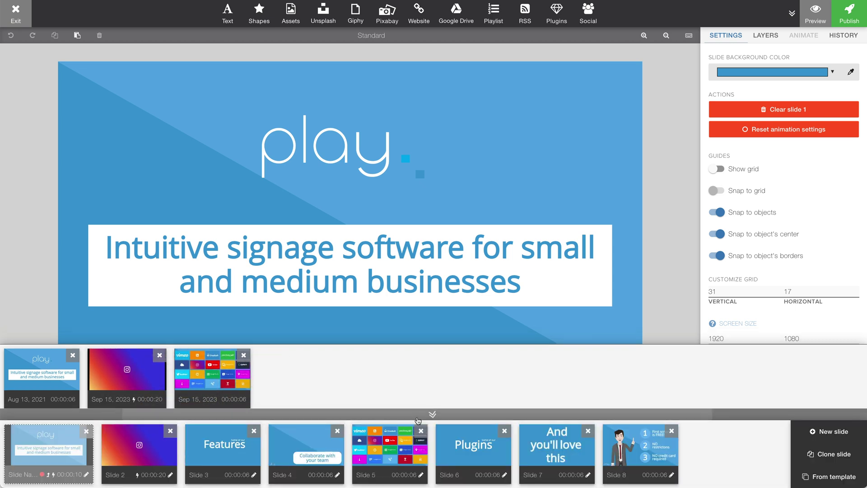